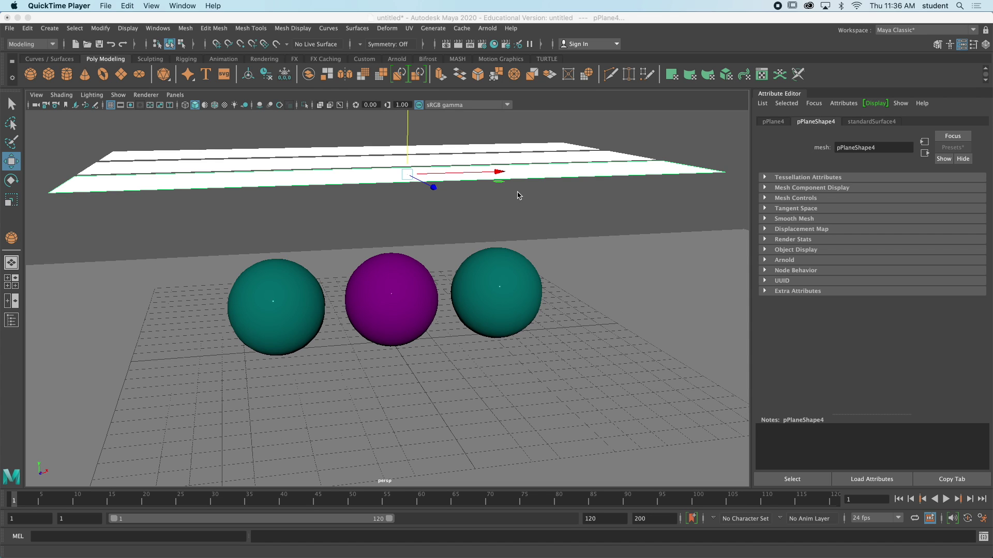
{"action": "left_click", "coordinate": [490, 30]}
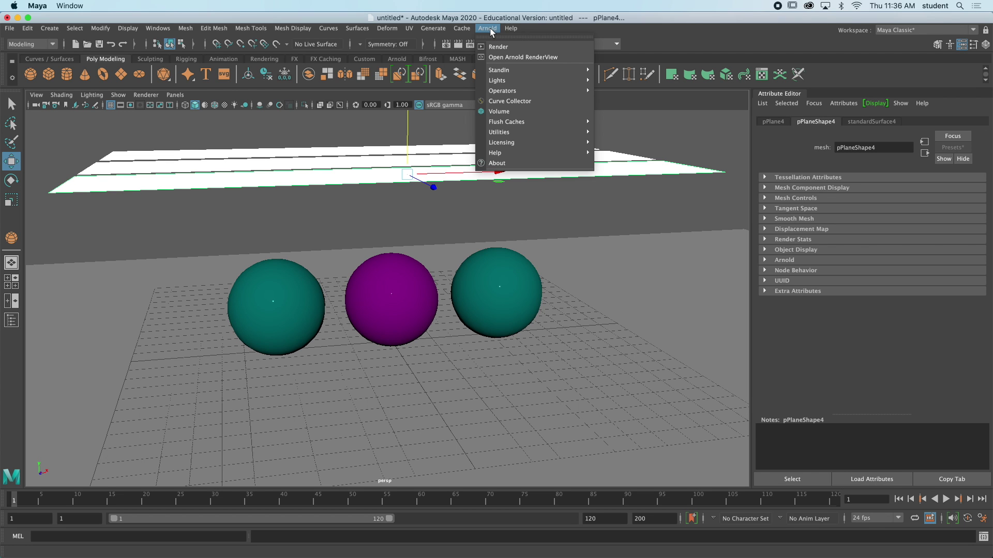
{"action": "left_click", "coordinate": [498, 46]}
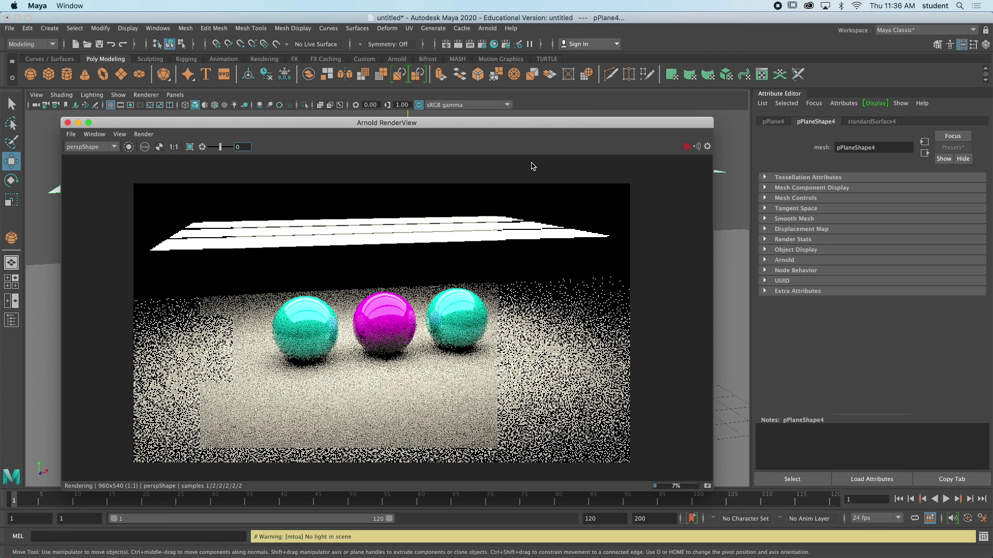
{"action": "left_click_drag", "start_coordinate": [506, 126], "coordinate": [528, 111]}
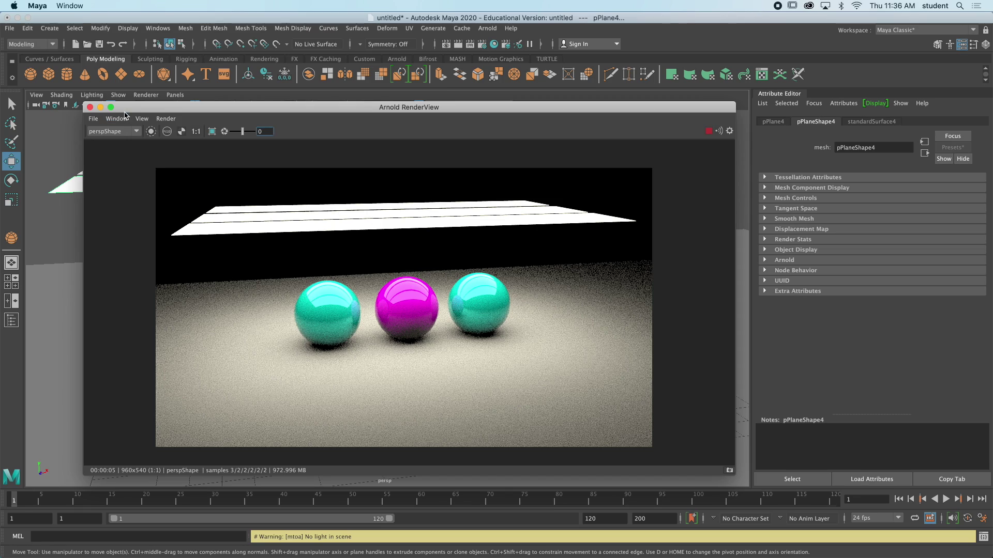
{"action": "left_click_drag", "start_coordinate": [136, 108], "coordinate": [332, 139]}
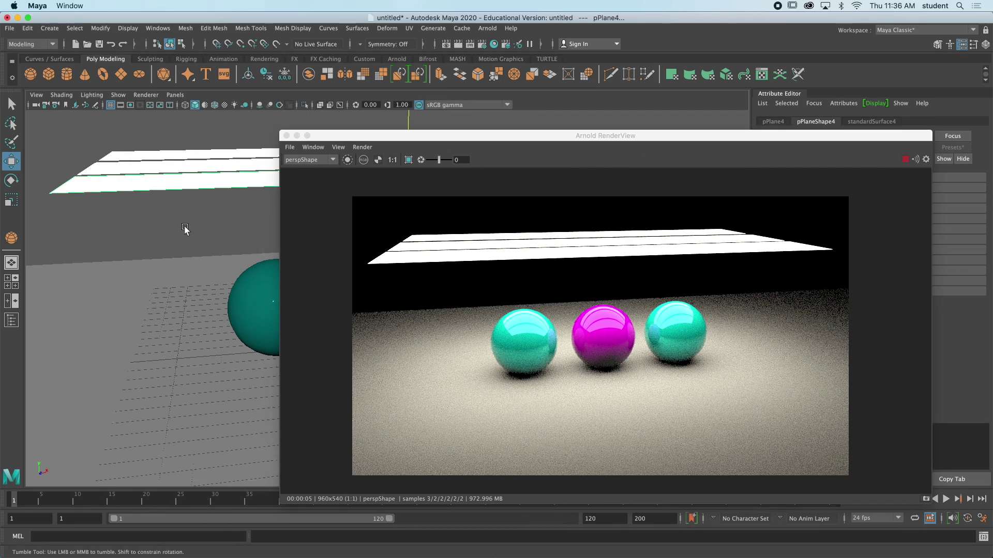
{"action": "mouse_move", "coordinate": [184, 228]}
{"action": "left_mouse_down", "text": "alt"}
{"action": "mouse_move", "coordinate": [226, 231]}
{"action": "mouse_move", "coordinate": [178, 155]}
{"action": "mouse_move", "coordinate": [160, 233]}
{"action": "mouse_move", "coordinate": [176, 240]}
{"action": "mouse_move", "coordinate": [178, 228]}
{"action": "left_mouse_up", "text": "alt"}
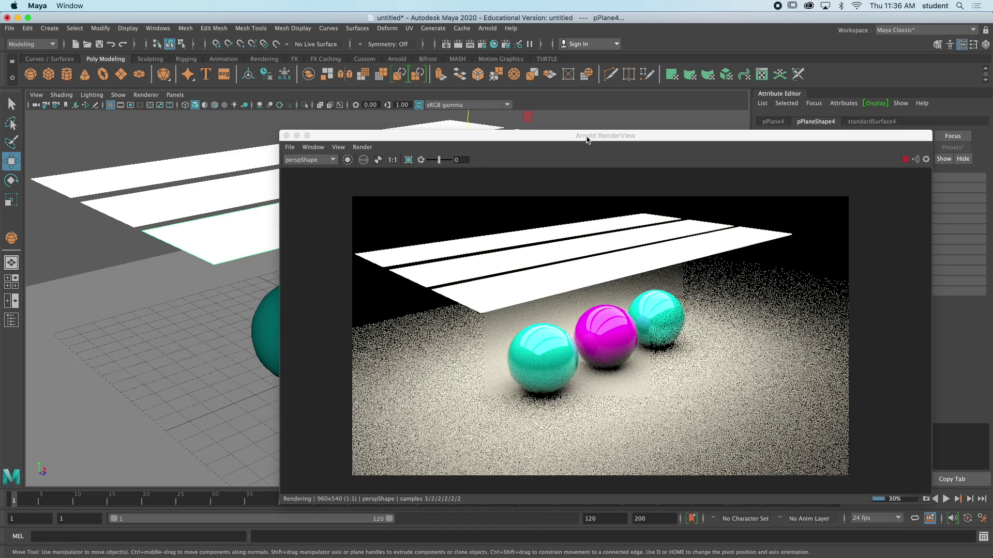
{"action": "left_click_drag", "start_coordinate": [585, 135], "coordinate": [606, 121]}
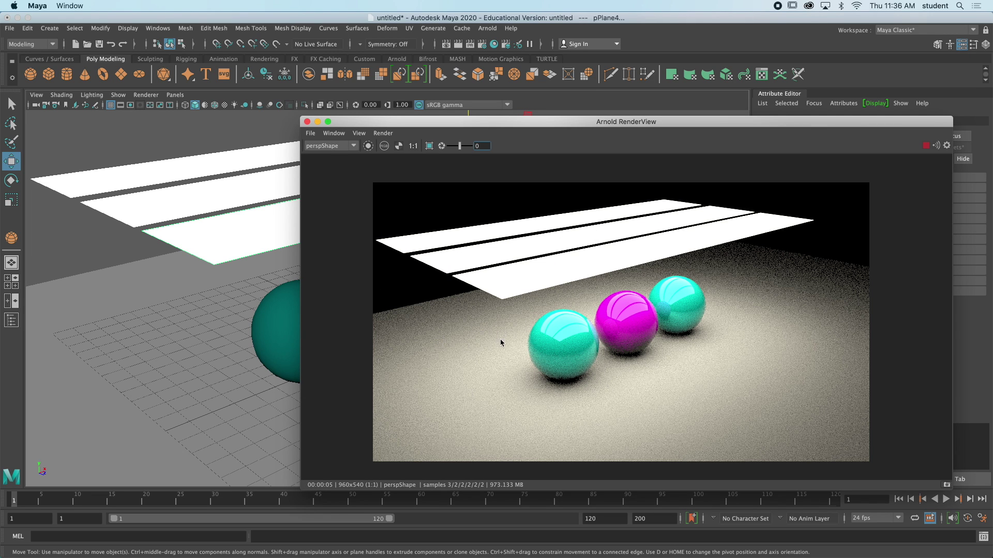
{"action": "left_click_drag", "start_coordinate": [211, 284], "coordinate": [221, 259], "text": "alt"}
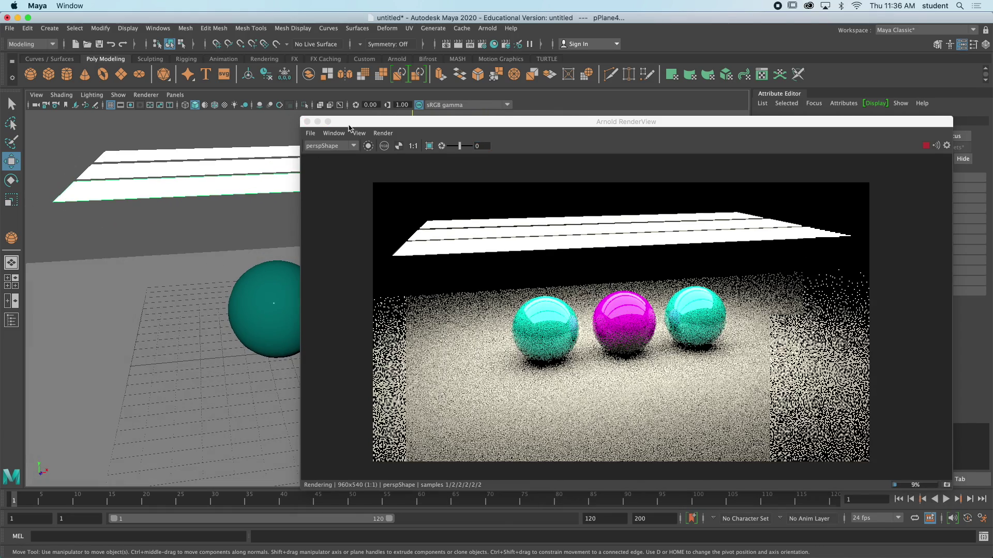
{"action": "left_click_drag", "start_coordinate": [383, 125], "coordinate": [258, 138]}
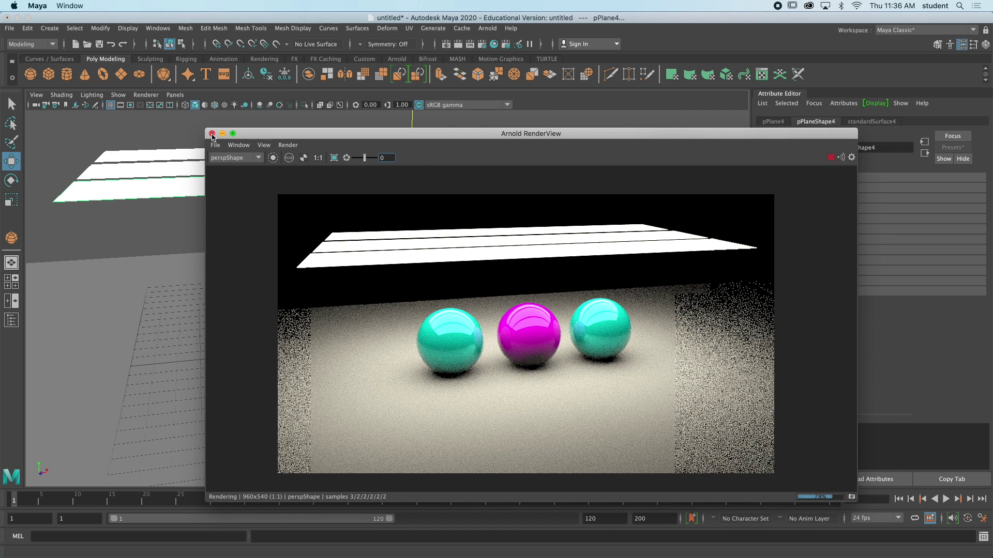
{"action": "left_click", "coordinate": [224, 135]}
{"action": "left_click_drag", "start_coordinate": [448, 224], "coordinate": [444, 218], "text": "alt"}
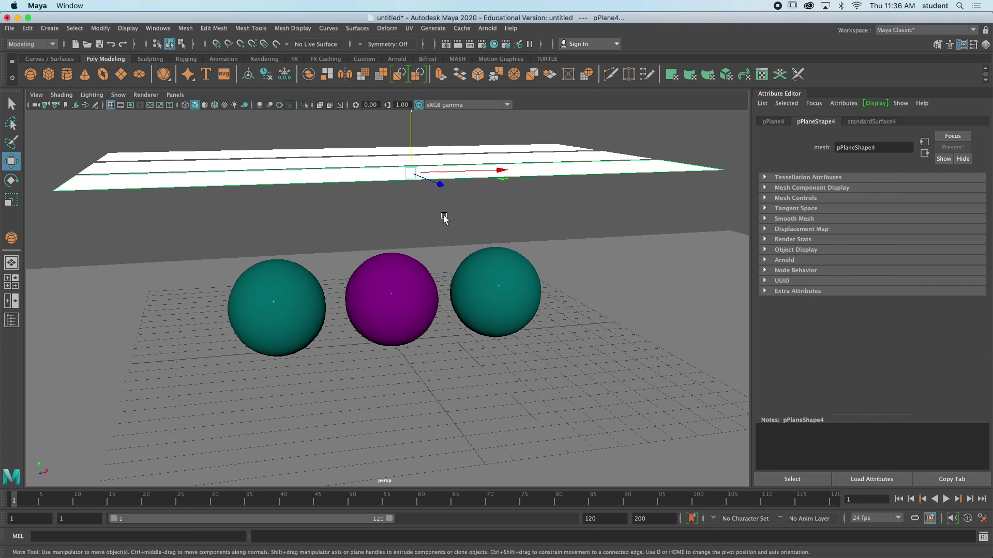
Step: Open Render Settings and switch the image size units to inches
{"action": "left_click", "coordinate": [483, 46]}
{"action": "left_click_drag", "start_coordinate": [401, 104], "coordinate": [657, 70]}
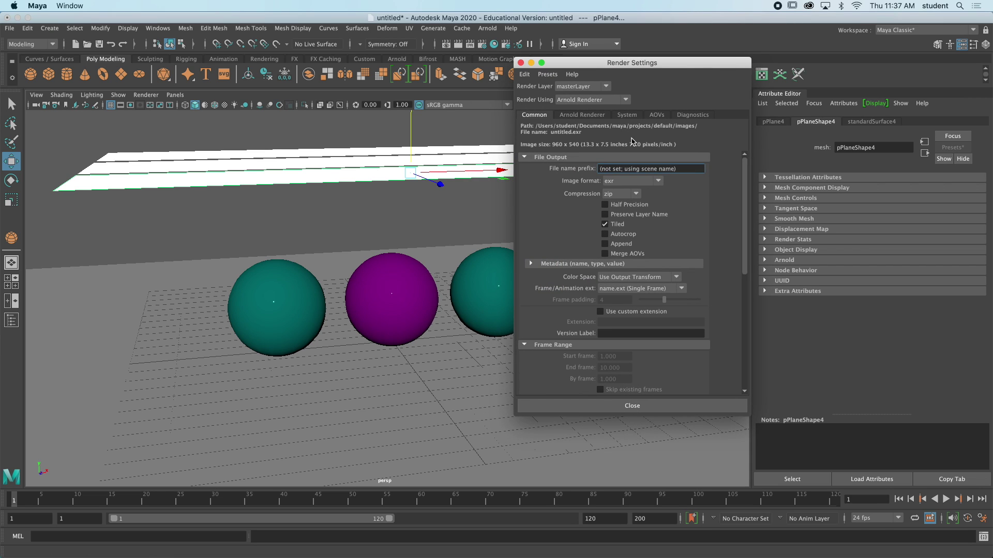
{"action": "left_click_drag", "start_coordinate": [744, 173], "coordinate": [746, 291]}
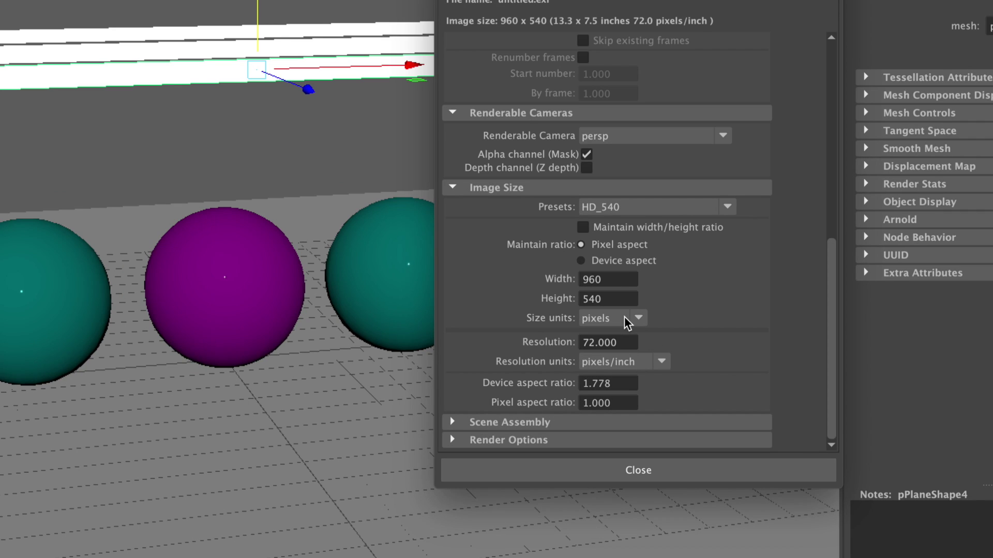
{"action": "left_click", "coordinate": [626, 318]}
{"action": "left_click", "coordinate": [620, 345]}
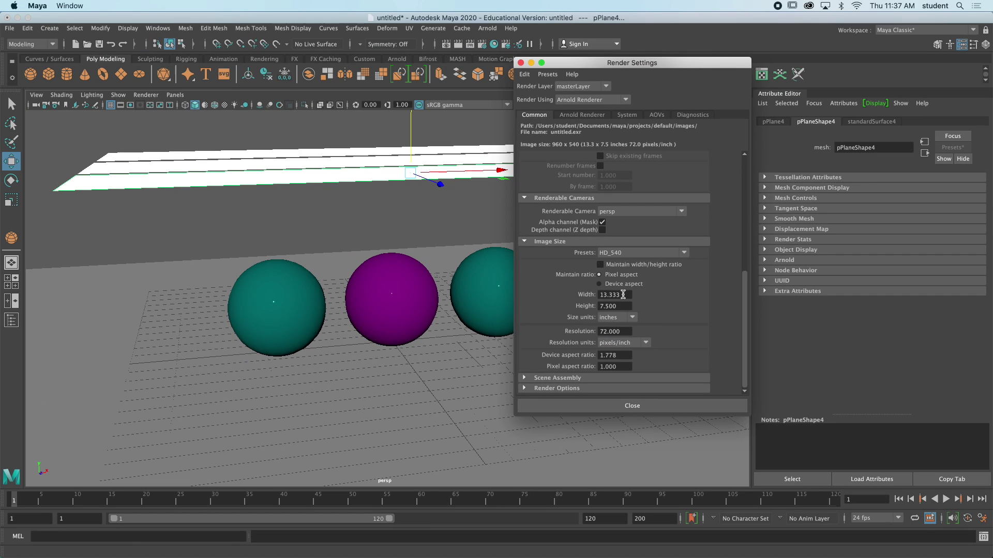
Step: Set the image Width to 19, Height to 13 and Resolution to 300 pixels per inch
{"action": "left_click_drag", "start_coordinate": [637, 281], "coordinate": [586, 279]}
{"action": "type", "text": "19"}
{"action": "left_click_drag", "start_coordinate": [623, 306], "coordinate": [595, 306]}
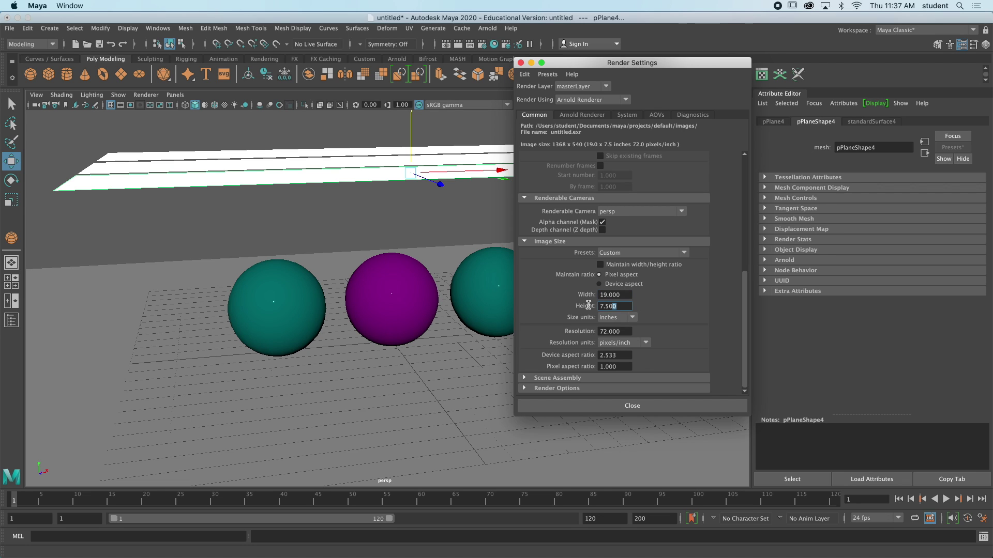
{"action": "type", "text": "13"}
{"action": "left_click", "coordinate": [628, 330]}
{"action": "left_click_drag", "start_coordinate": [626, 331], "coordinate": [591, 332]}
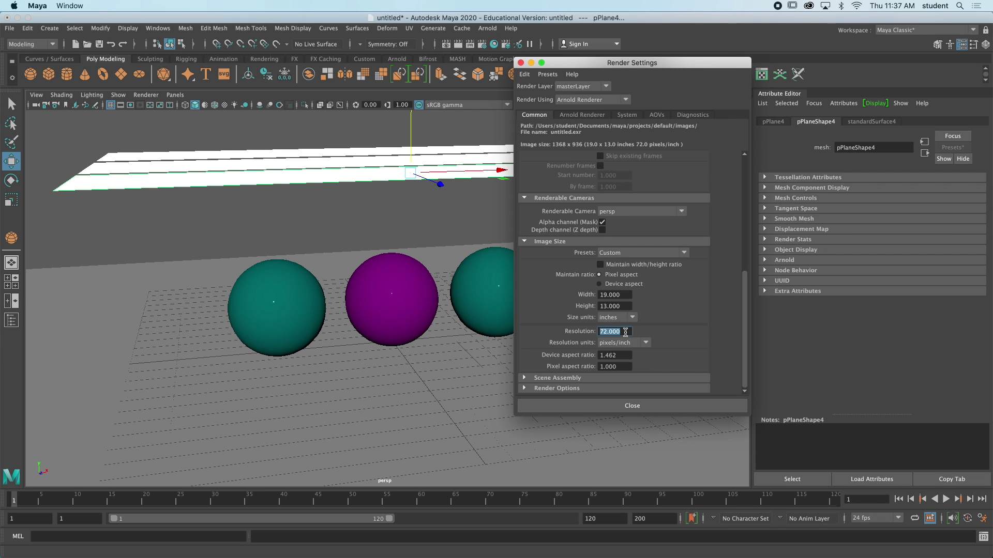
{"action": "type", "text": "3"}
{"action": "key", "text": "Return"}
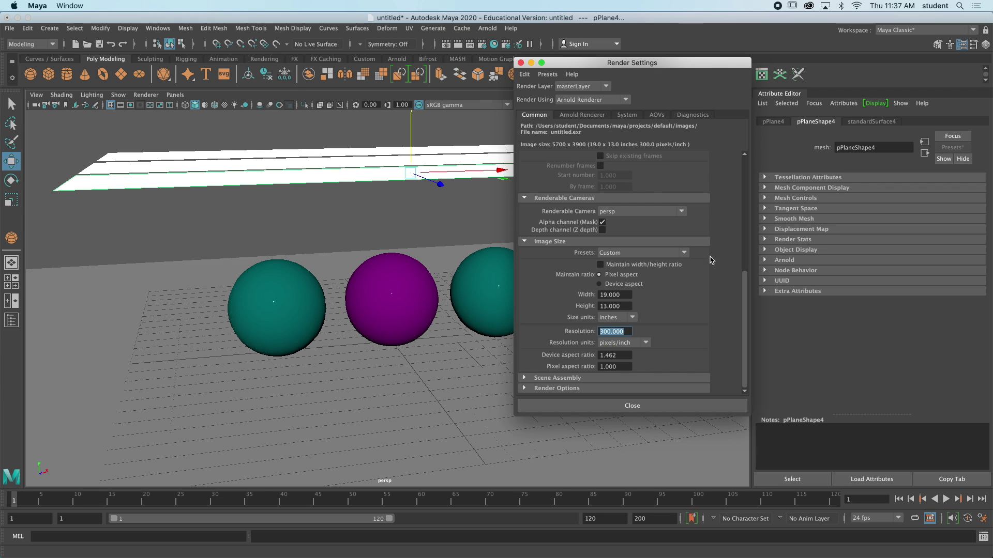
{"action": "left_click", "coordinate": [583, 115]}
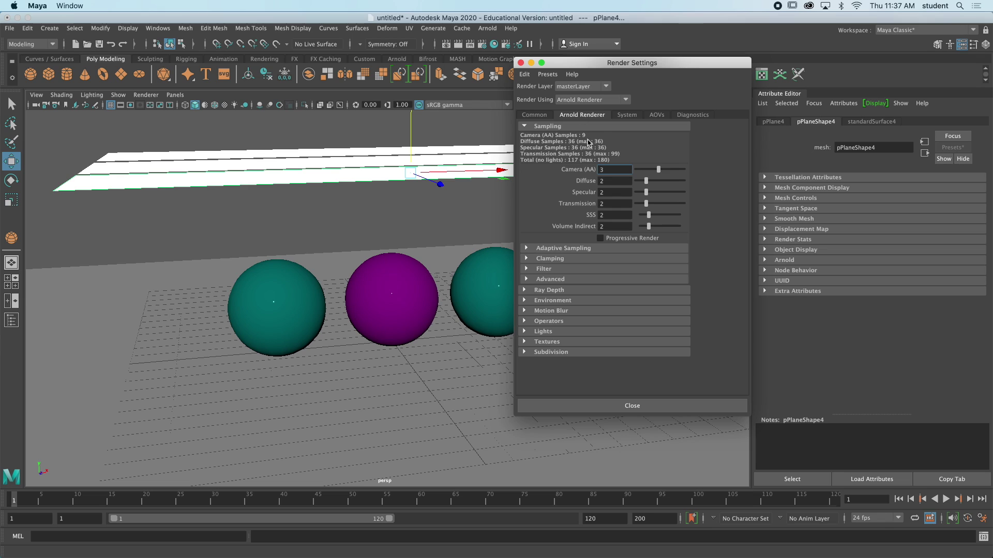
Step: Raise Arnold Camera (AA) sampling from 3 to 4 and close Render Settings
{"action": "double_click", "coordinate": [605, 169]}
{"action": "left_click", "coordinate": [632, 405]}
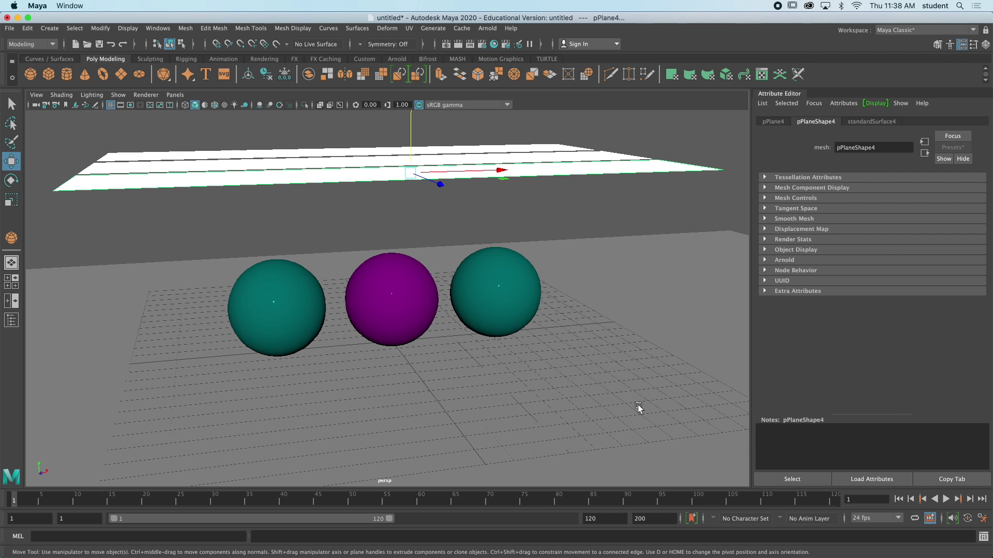
Step: Zoom the viewport in and back out on the three spheres under the white plane
{"action": "scroll", "coordinate": [542, 252], "scroll_direction": "up", "scroll_amount": 5}
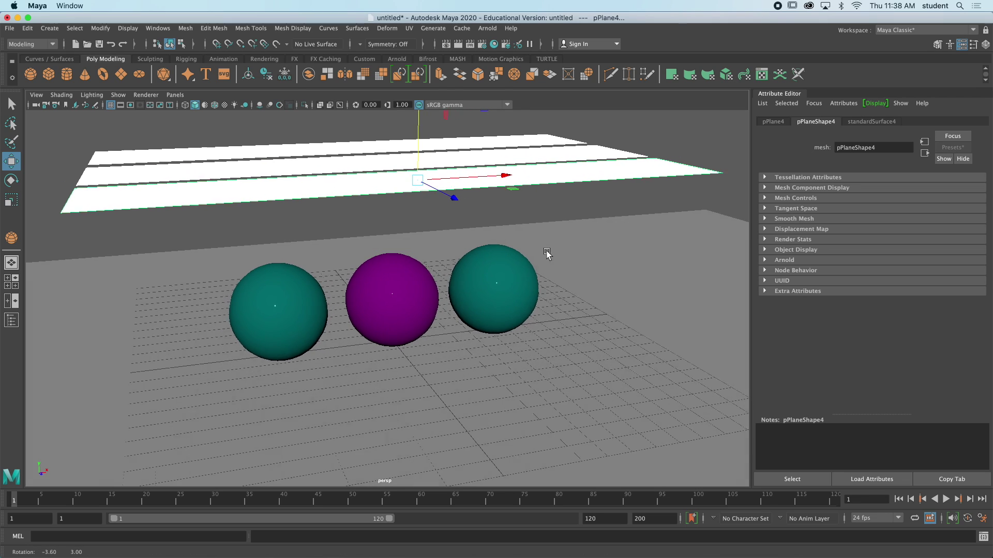
{"action": "scroll", "coordinate": [528, 237], "scroll_direction": "down", "scroll_amount": 2}
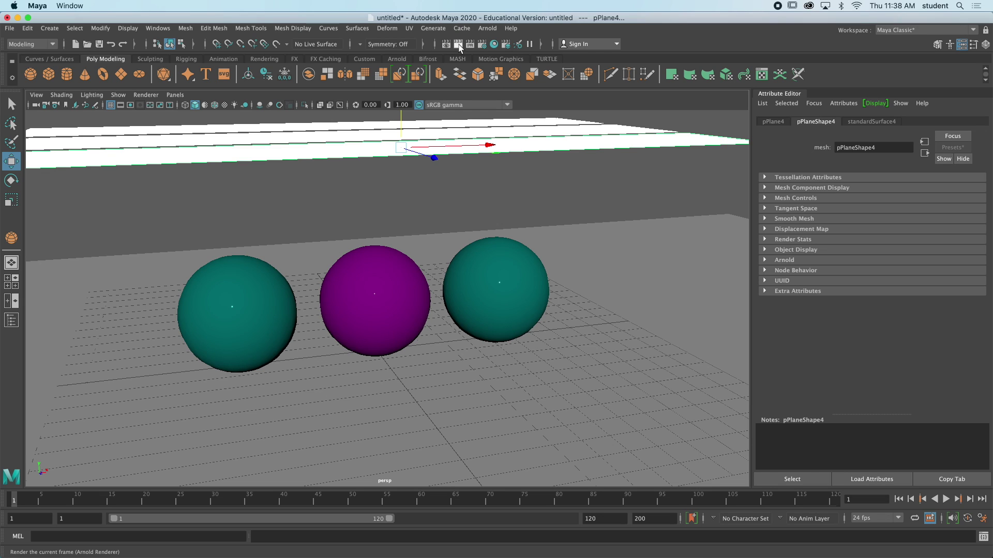
Step: Render the current frame with Arnold at 5700 × 3900 and move the Render View left
{"action": "left_click", "coordinate": [459, 46]}
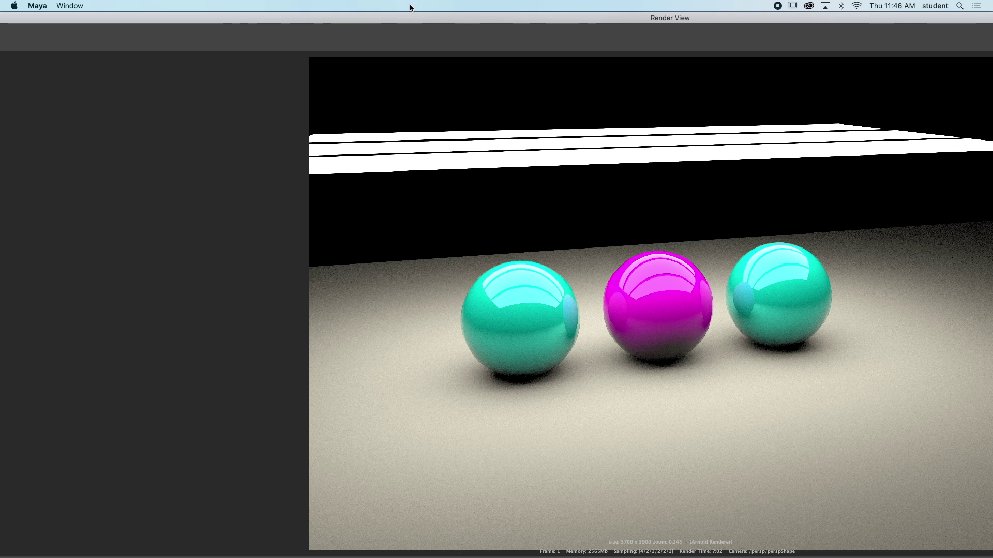
{"action": "left_click_drag", "start_coordinate": [426, 18], "coordinate": [332, 12]}
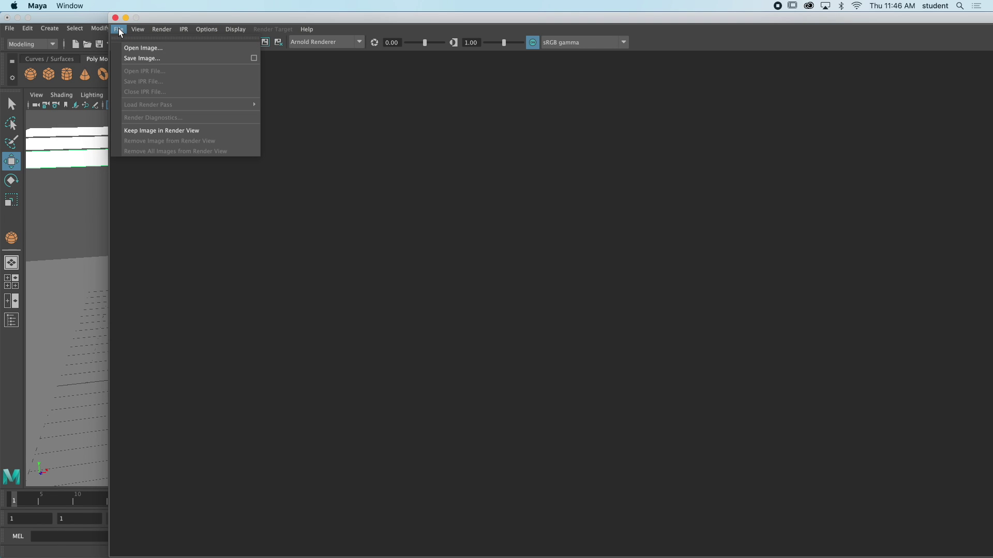
{"action": "left_click", "coordinate": [119, 29]}
Step: Open Save Image from the Render View's File menu and begin naming it RENDER
{"action": "left_click_drag", "start_coordinate": [166, 22], "coordinate": [151, 87]}
{"action": "left_click", "coordinate": [106, 94]}
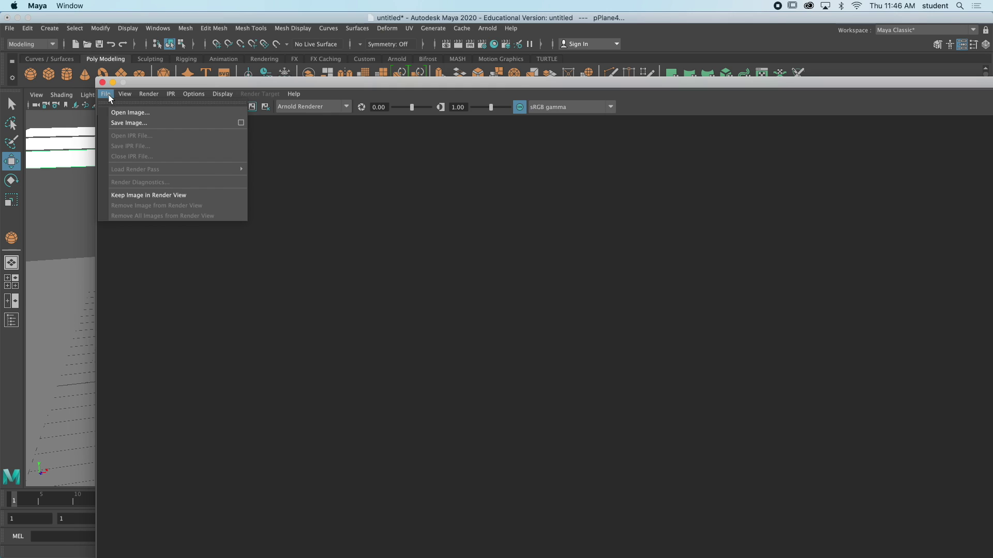
{"action": "left_click", "coordinate": [147, 120]}
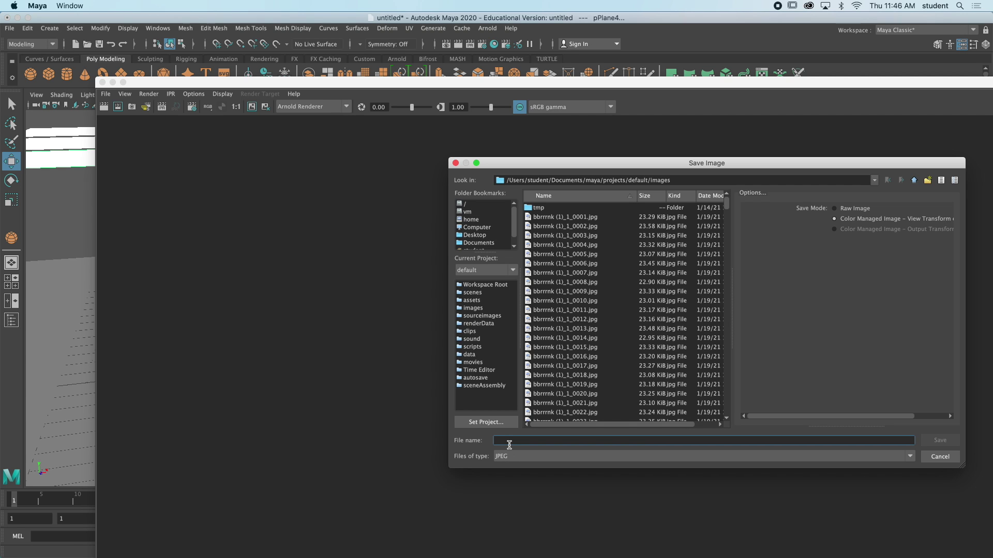
{"action": "type", "text": "RENDER"}
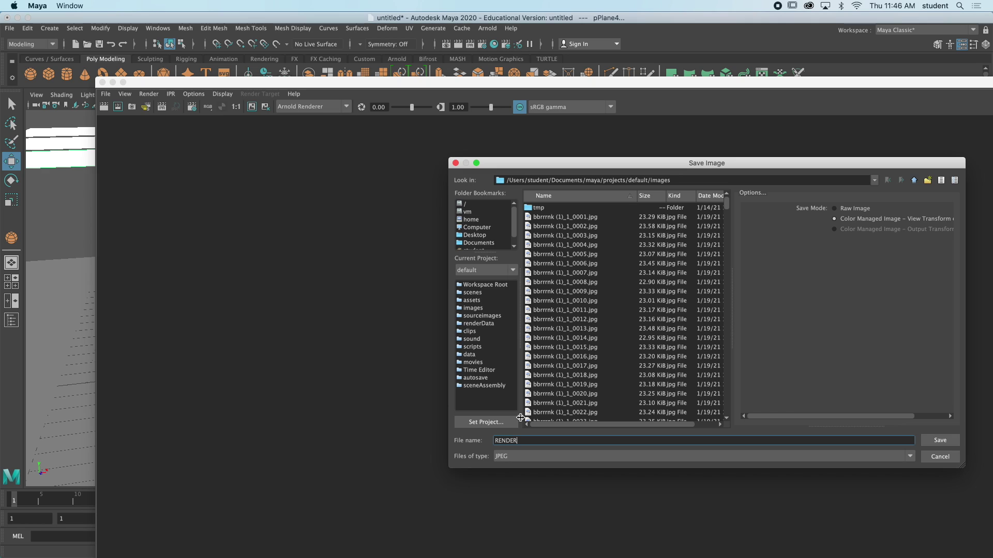
Step: Save the render to the Desktop as JPEG file RENDER
{"action": "left_click", "coordinate": [475, 236]}
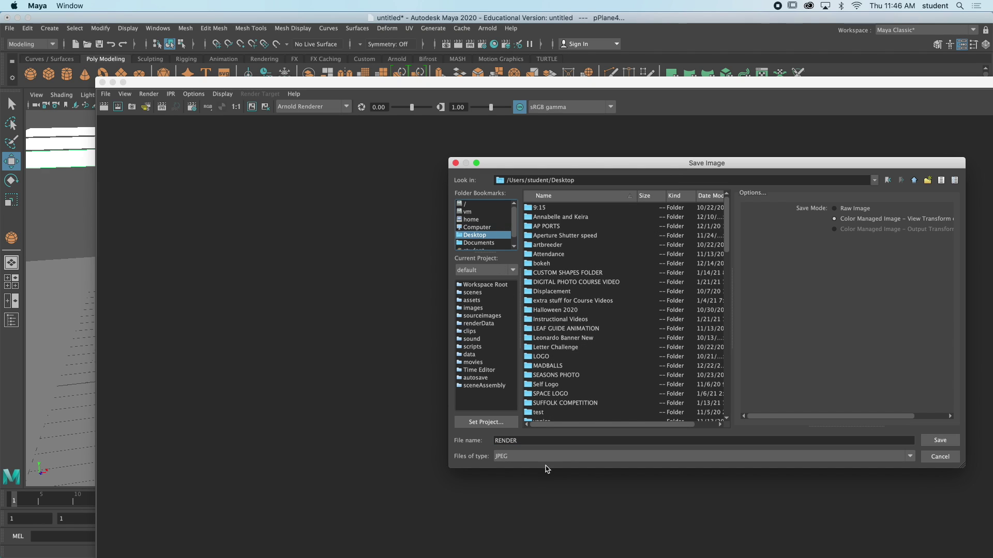
{"action": "left_click", "coordinate": [565, 456]}
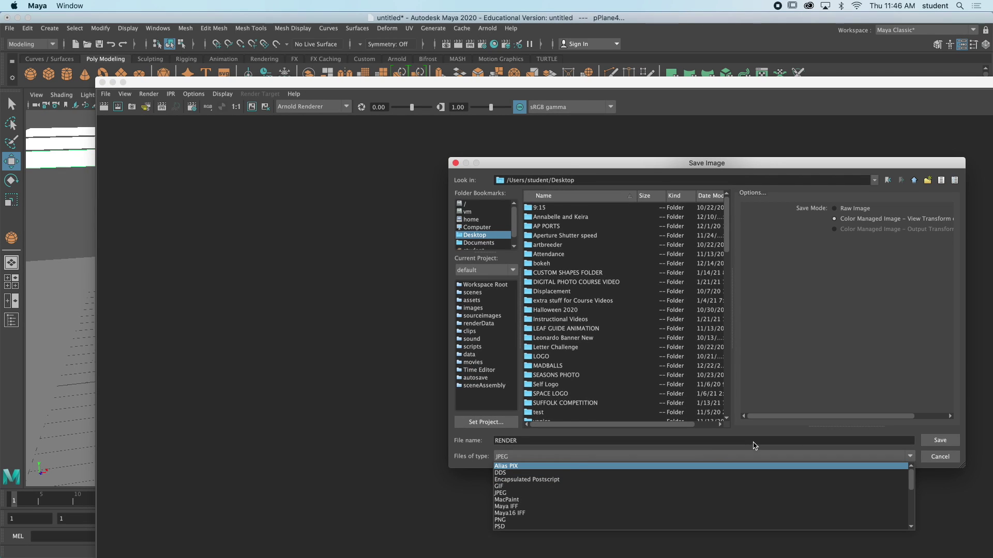
{"action": "left_click", "coordinate": [948, 441]}
{"action": "left_click", "coordinate": [949, 441]}
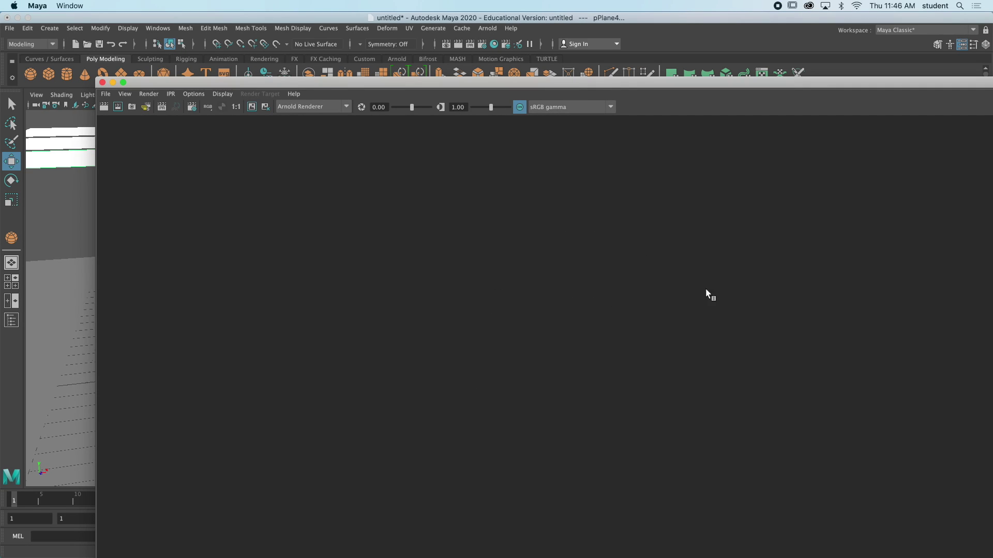